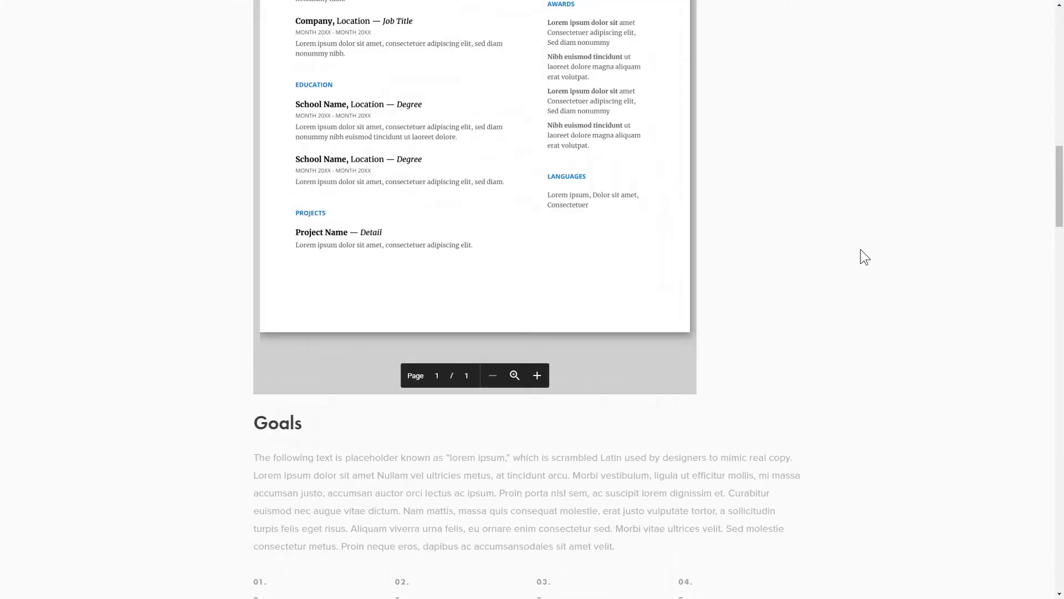
- Scroll up the demo page showing the embedded sample PDF resume
drag(1060, 220, 1035, 157)
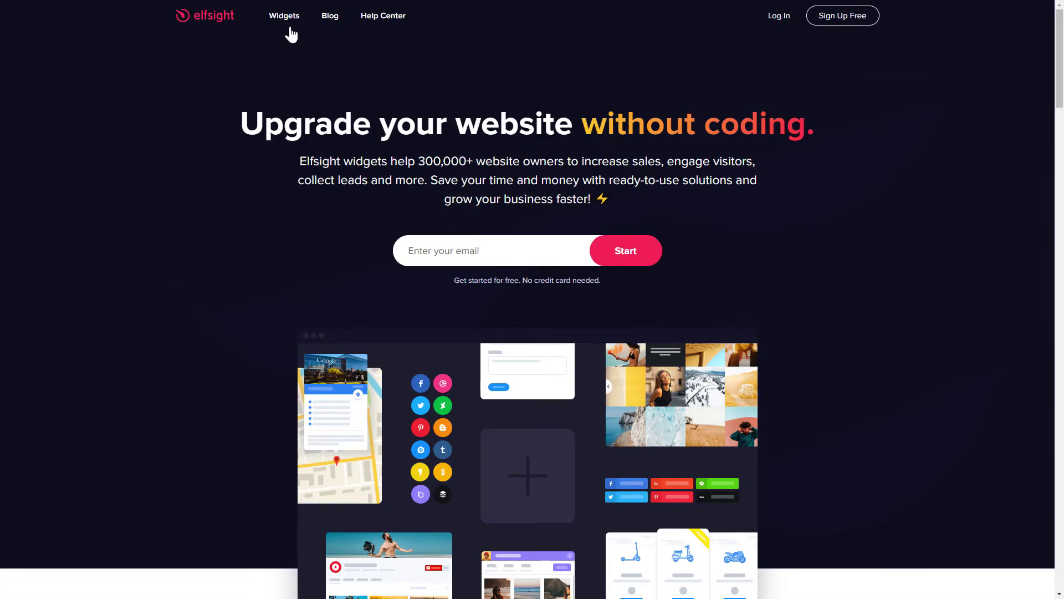
- Start a PDF Embed widget, preview Product Manuals and Magazine Archive, then use Embed PDF File
mouse_move(286, 20)
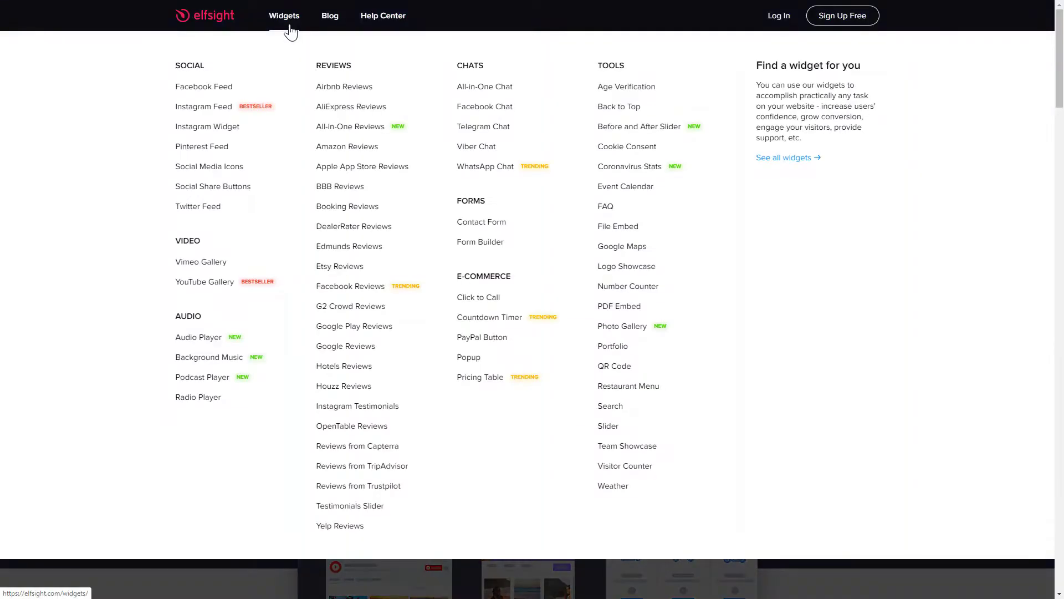
click(615, 307)
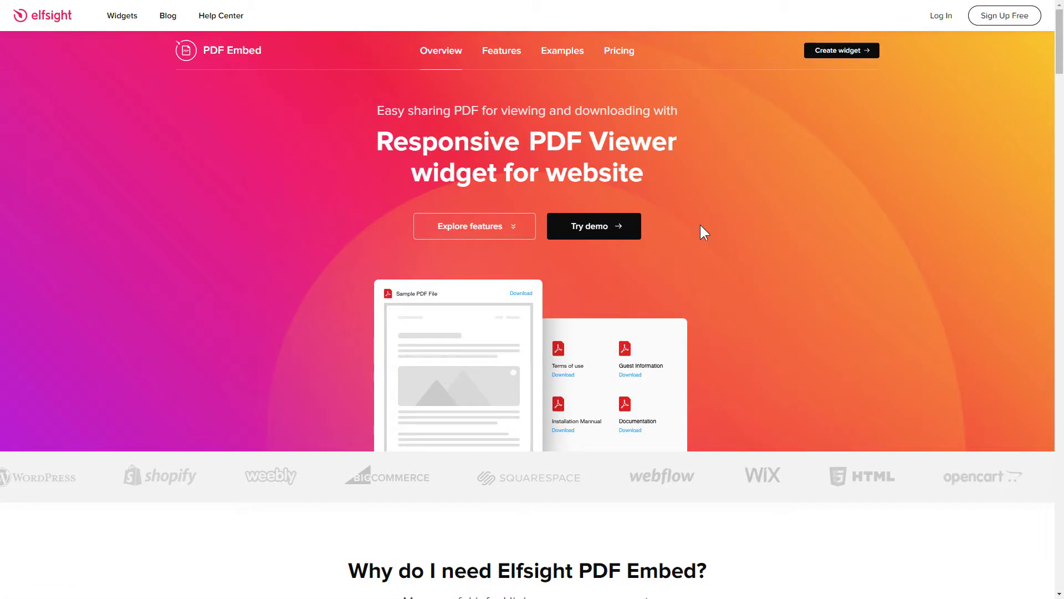
click(836, 56)
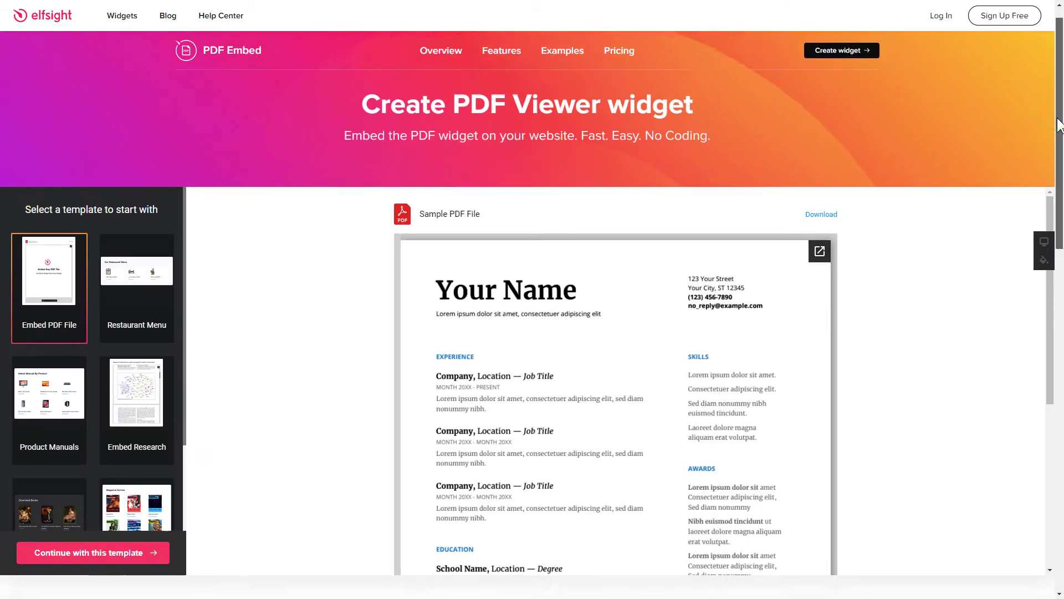
scroll(829, 188, down, 2)
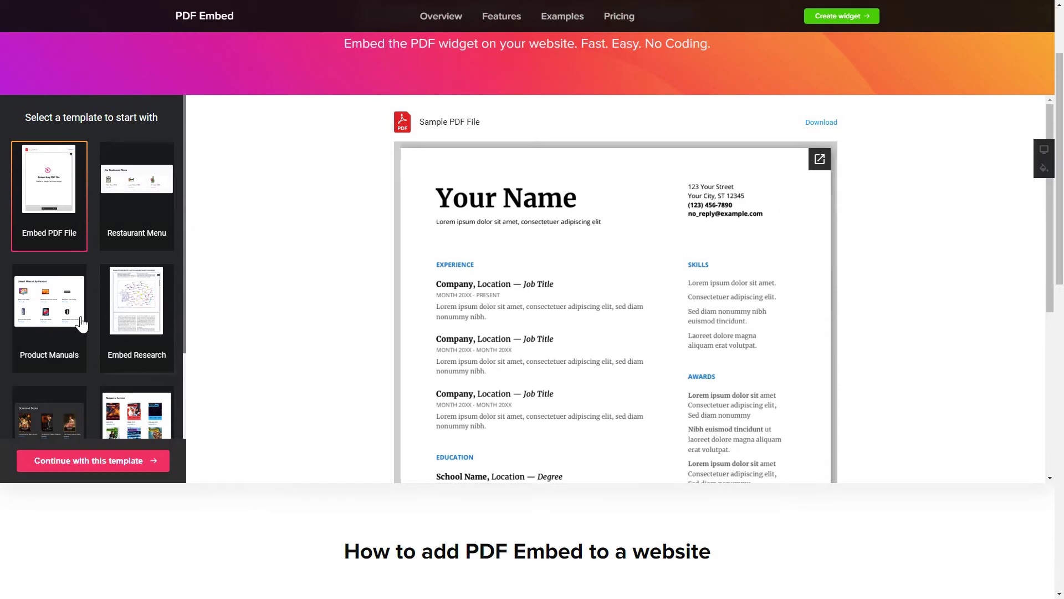
click(39, 333)
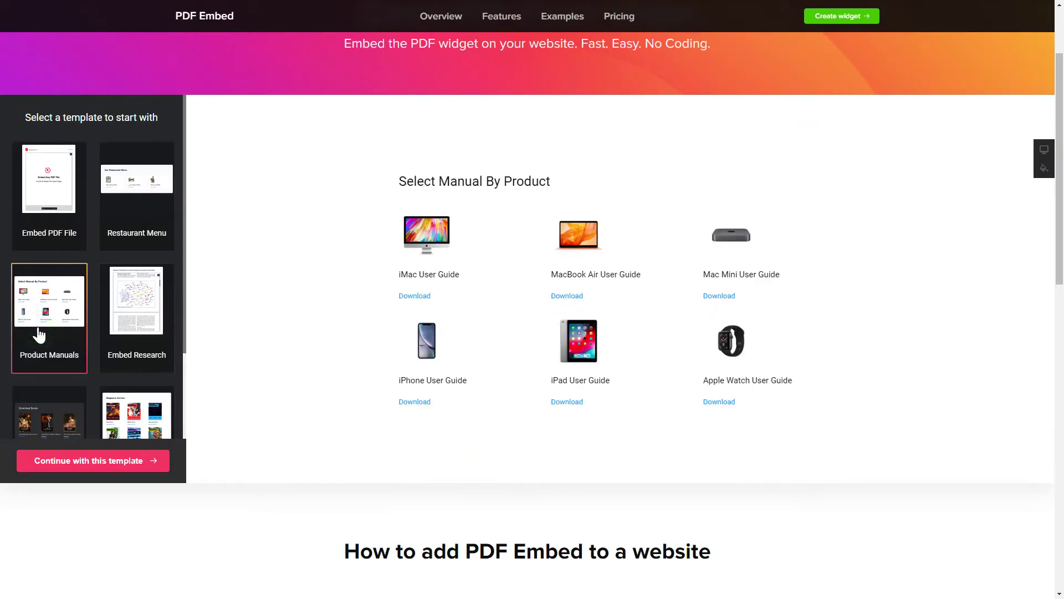
click(132, 421)
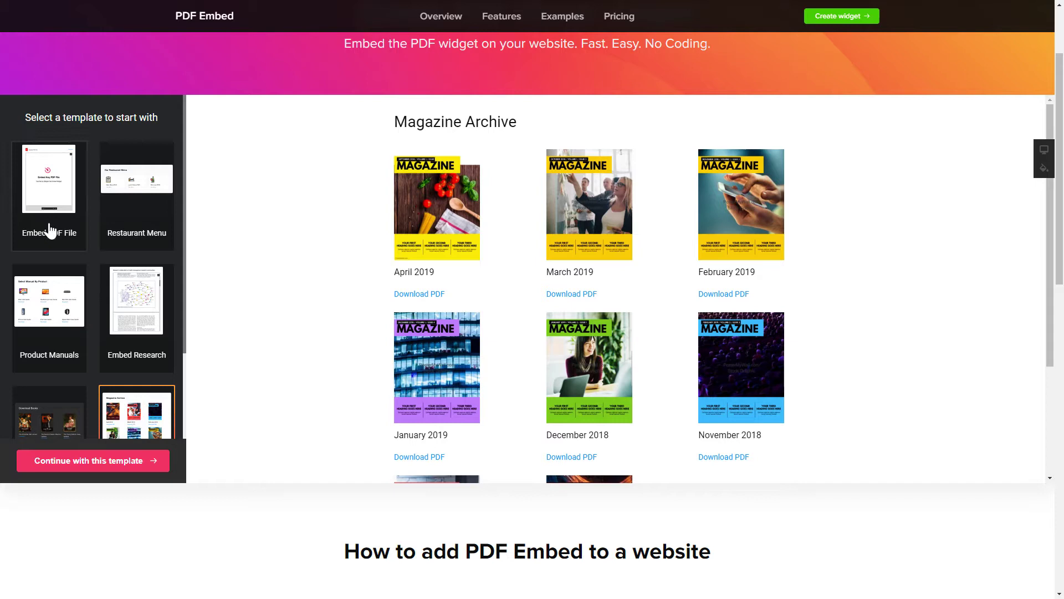
click(49, 225)
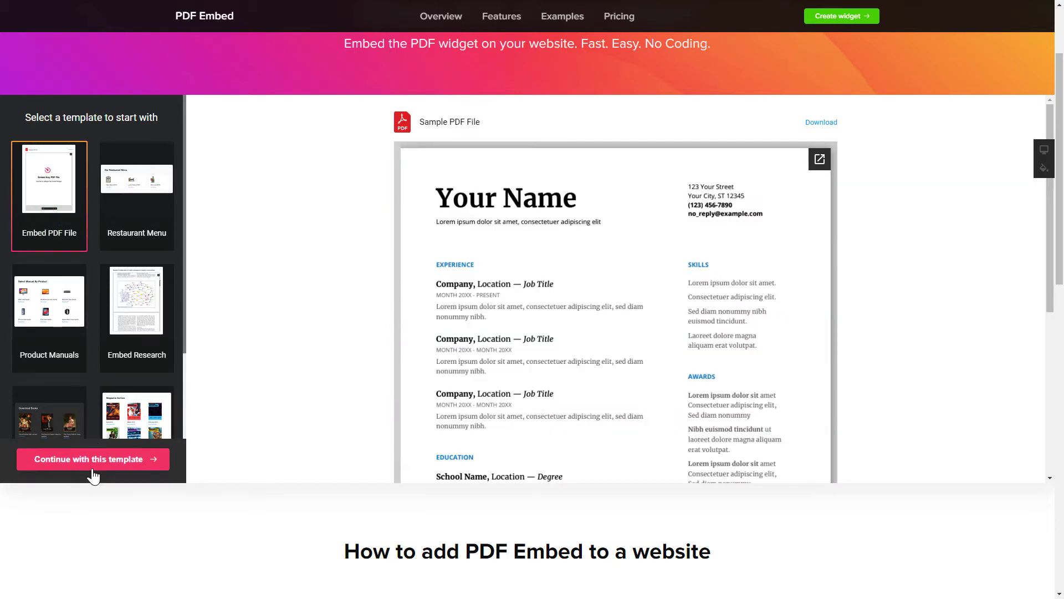
click(93, 469)
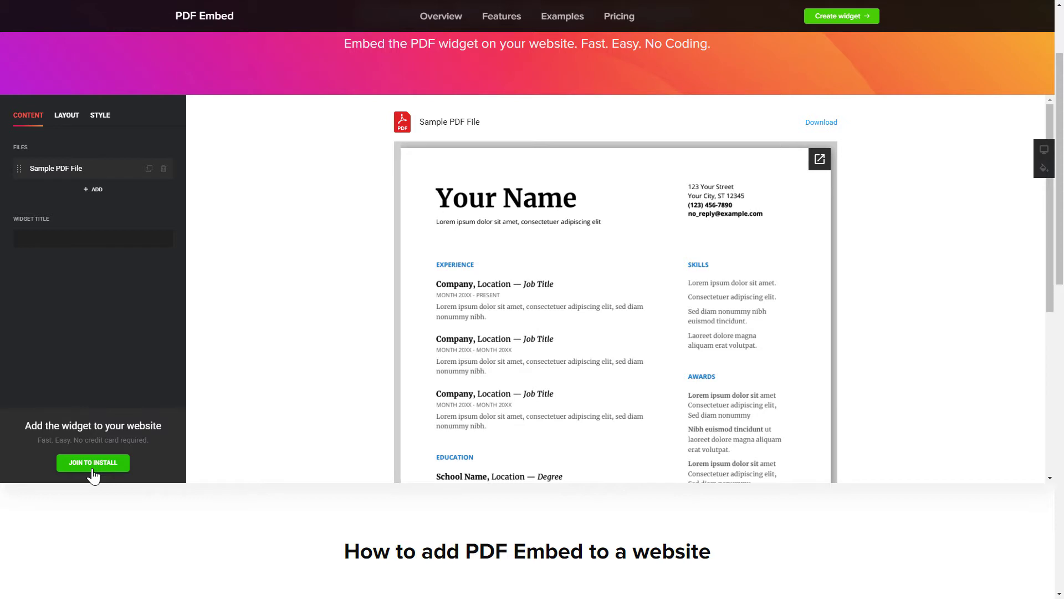
click(128, 169)
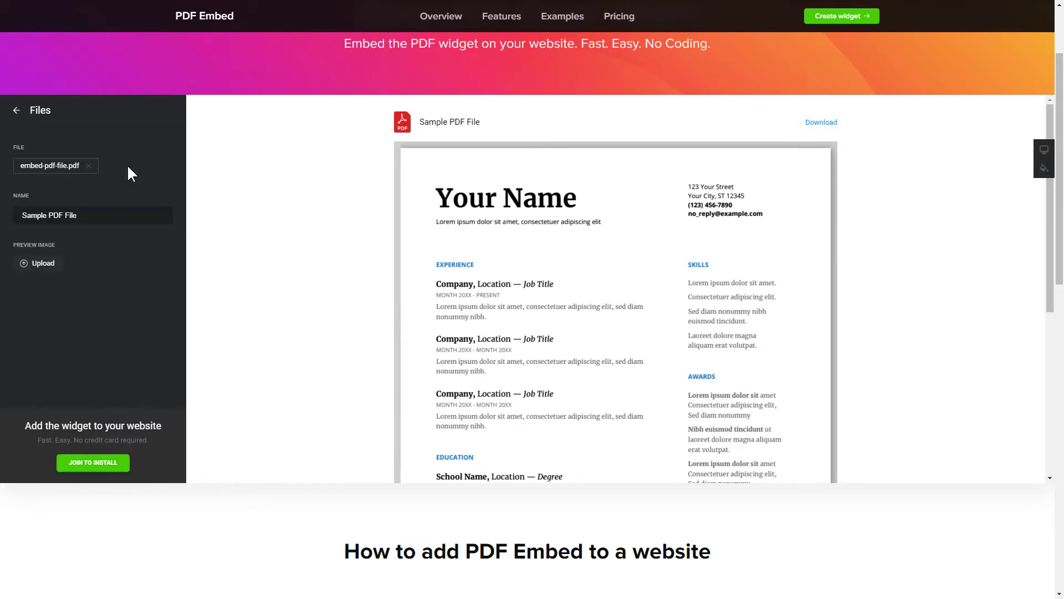
click(51, 166)
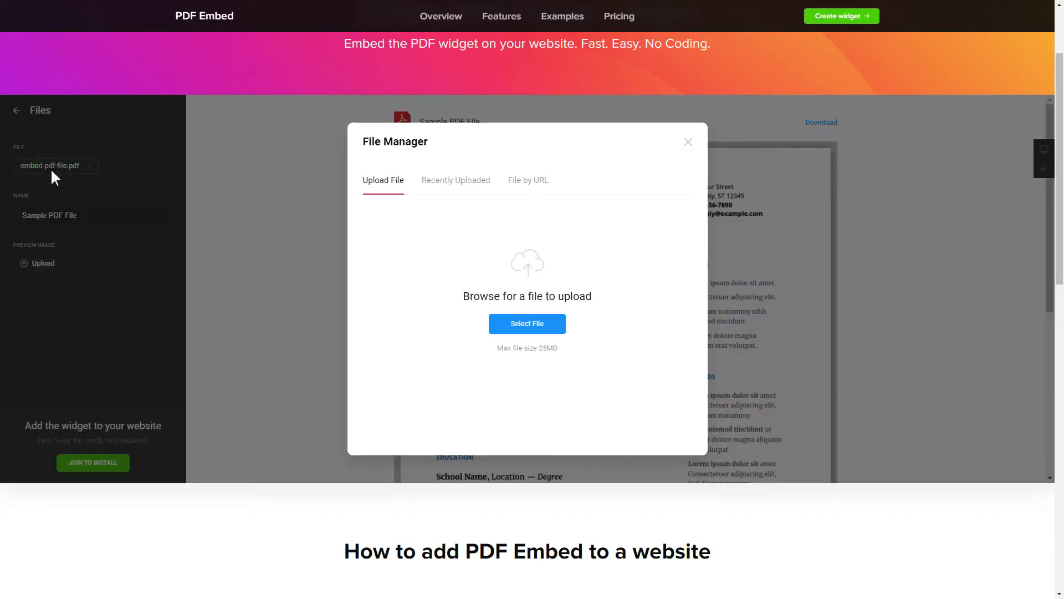
click(688, 142)
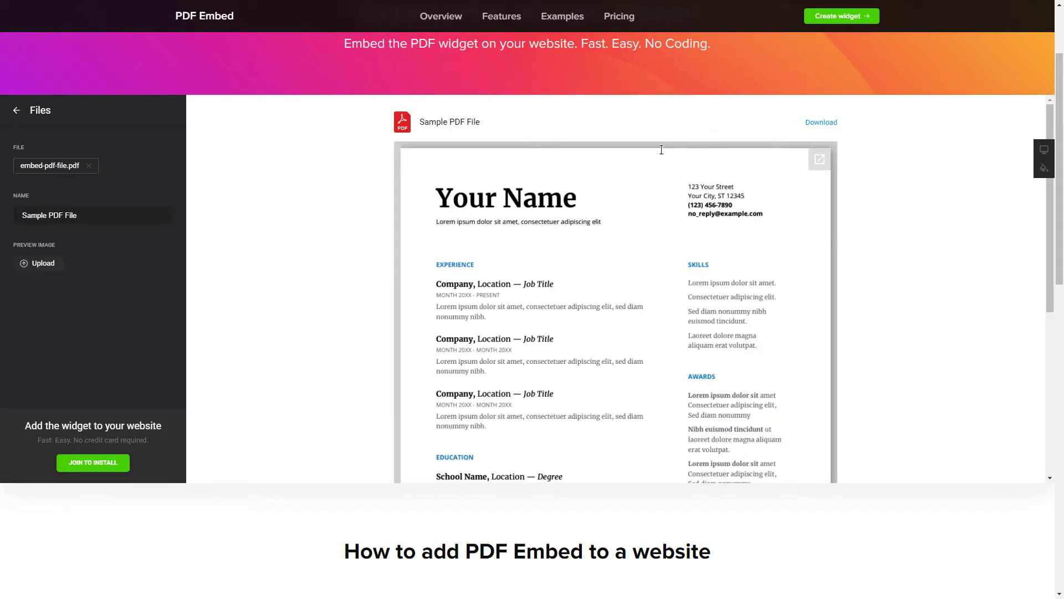
click(17, 110)
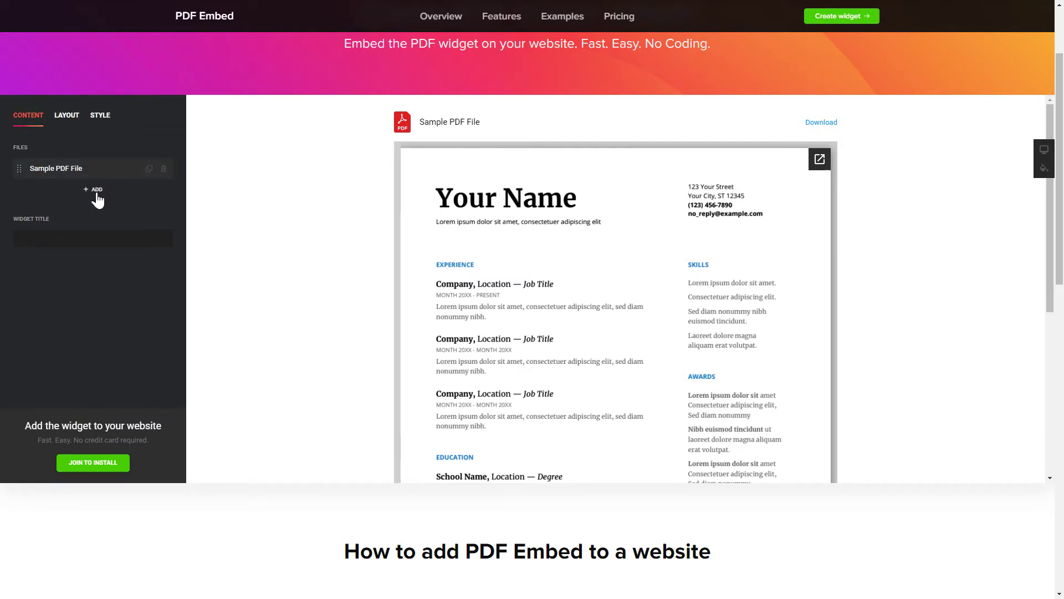
click(64, 126)
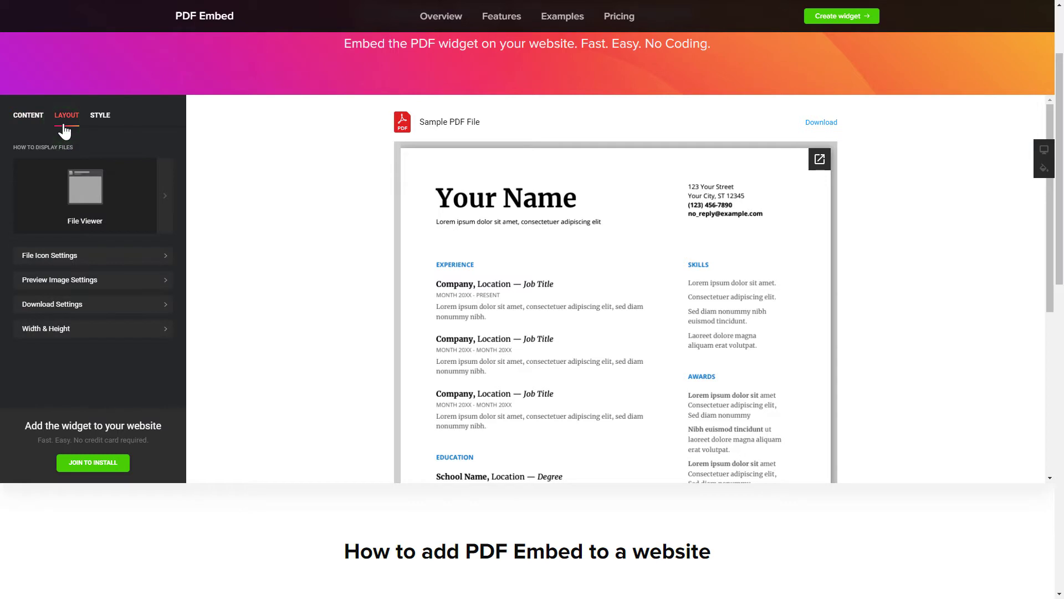
click(101, 126)
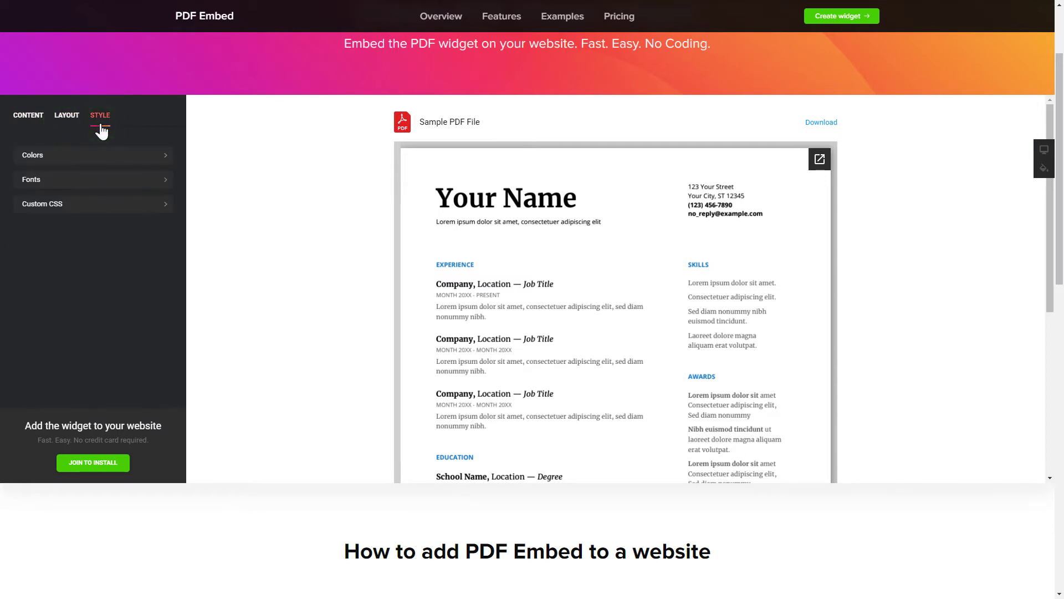
click(31, 131)
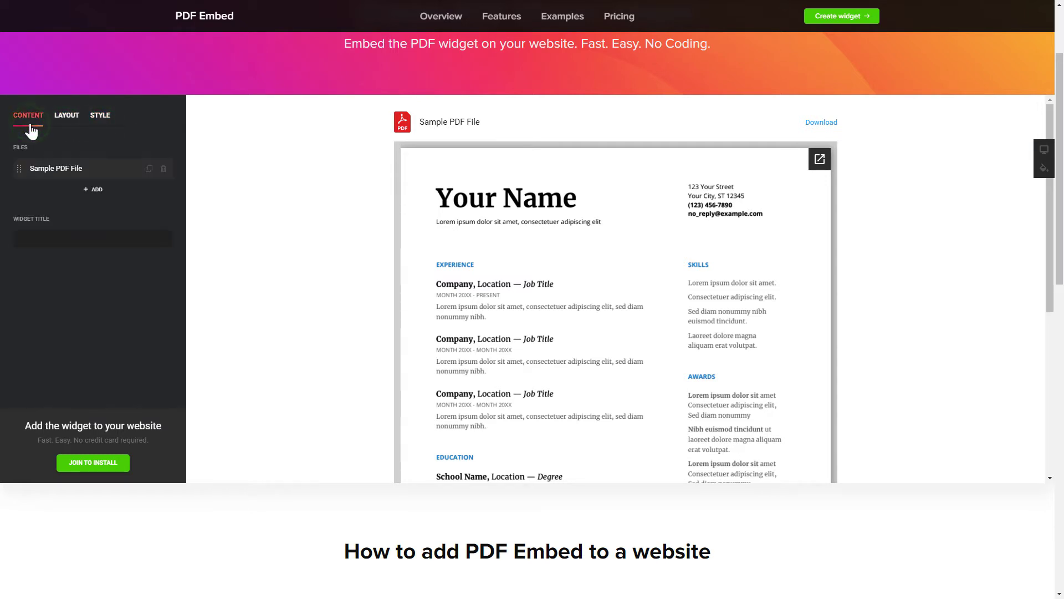
- Sign up for an Elfsight account with an e-mail address and password from Join to Install
click(92, 470)
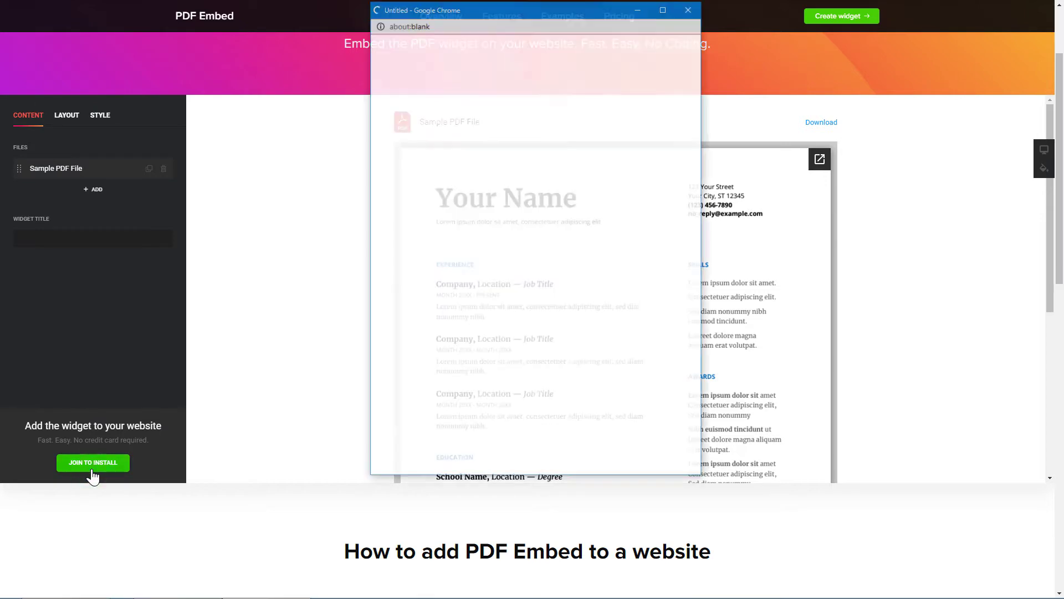
click(626, 180)
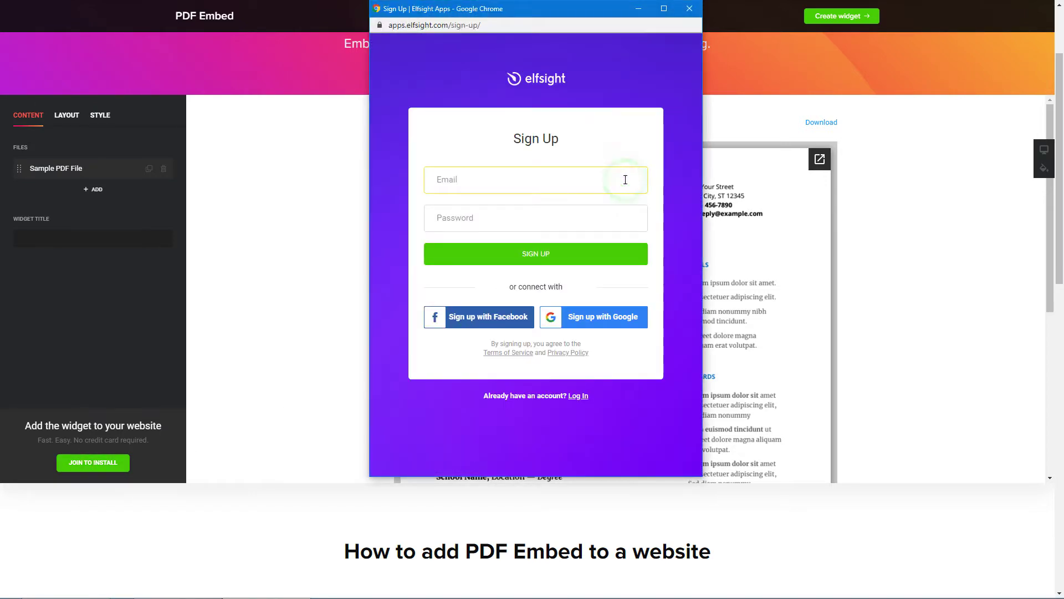
text(example@elfsight.com)
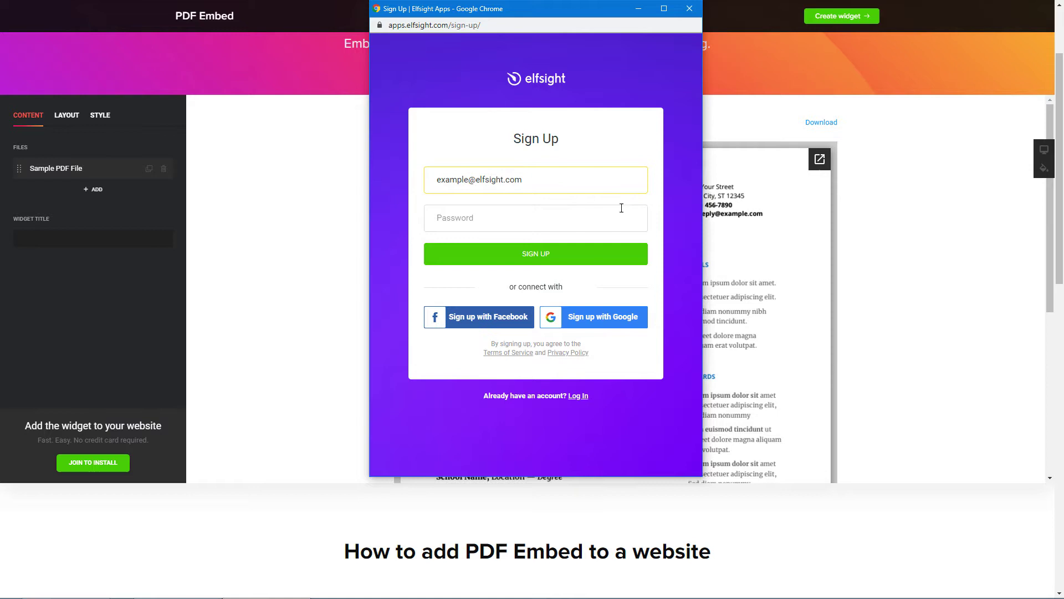
click(624, 218)
text(p)
click(535, 259)
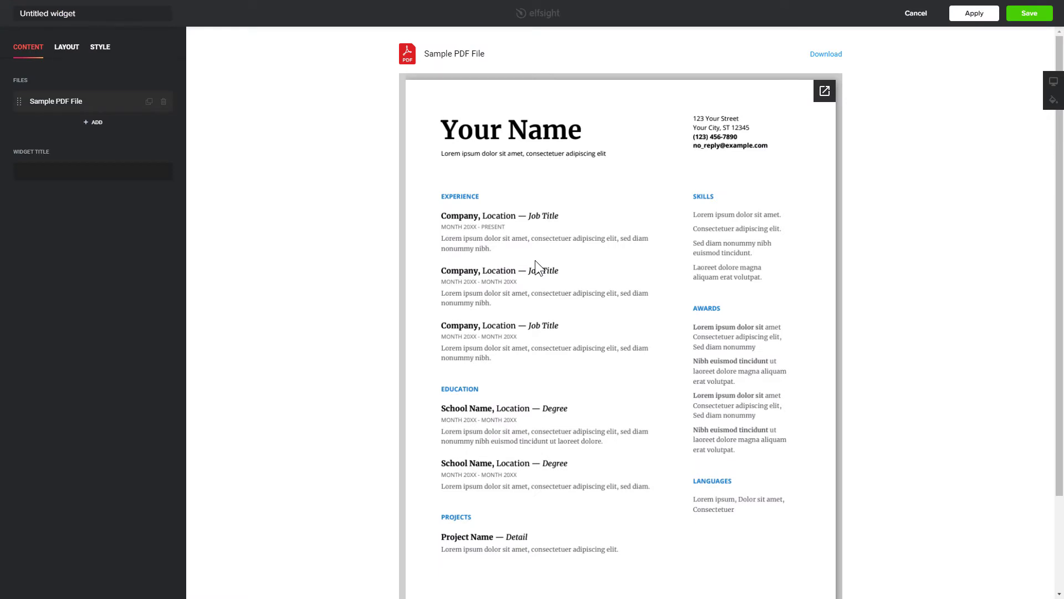
- Save the widget, select the free Lite plan, and copy the installation code
click(1030, 13)
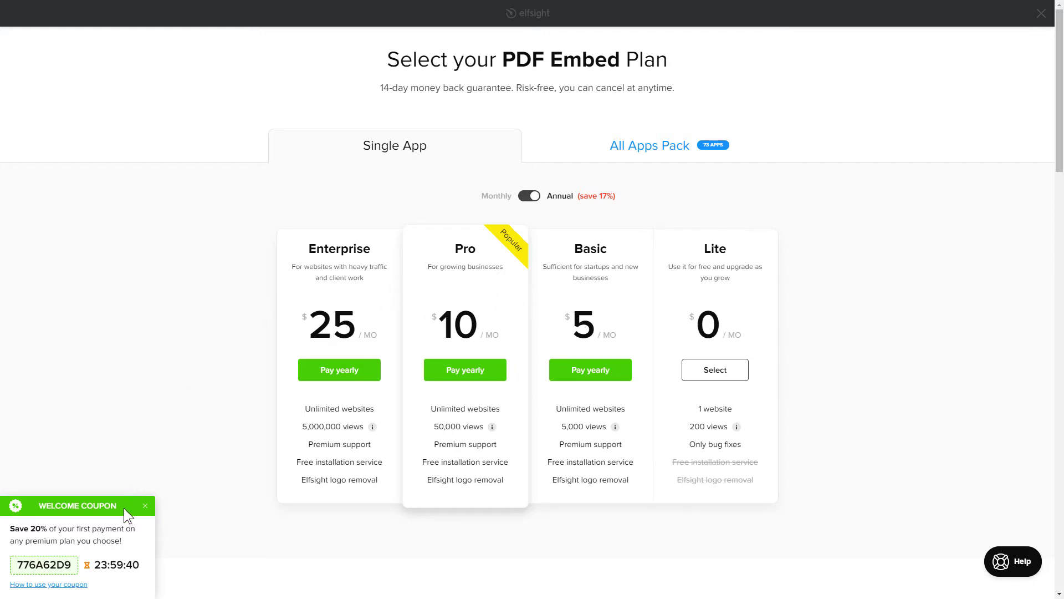
click(715, 373)
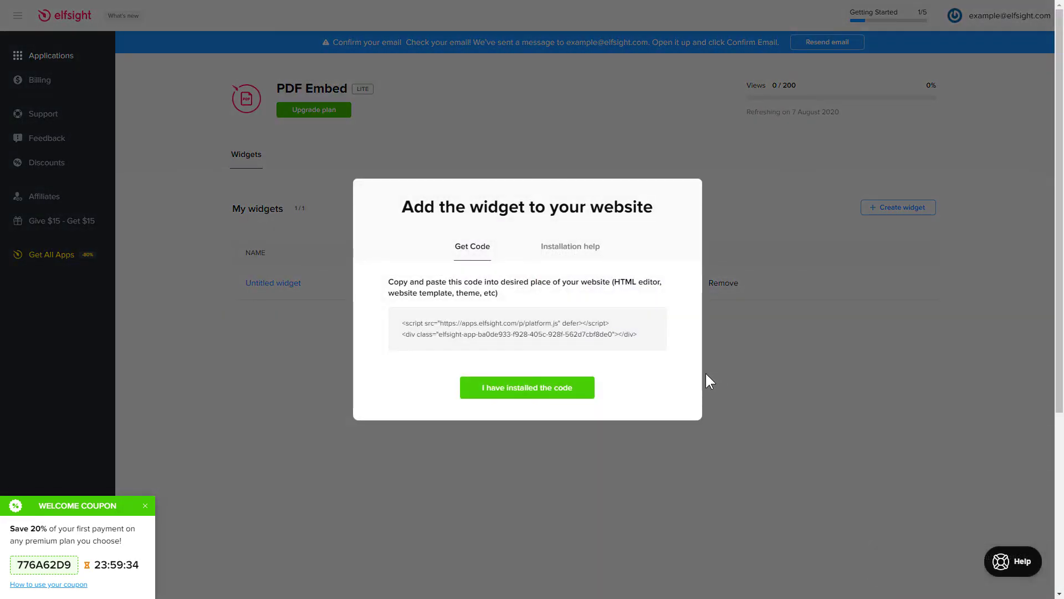
click(649, 341)
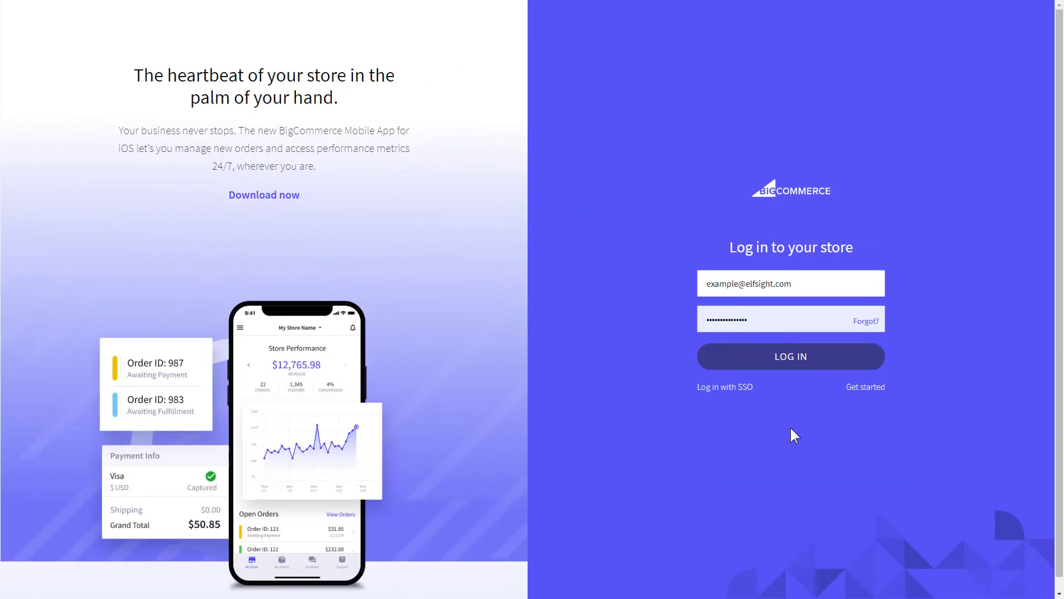
- Log in to the store admin and go to Storefront > Web Pages
click(787, 363)
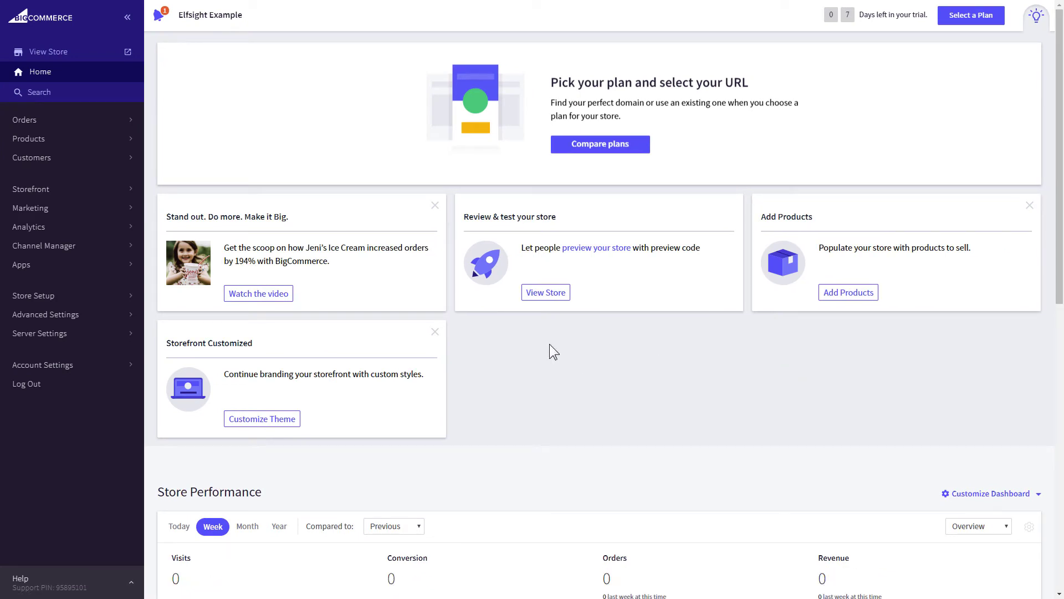
click(95, 193)
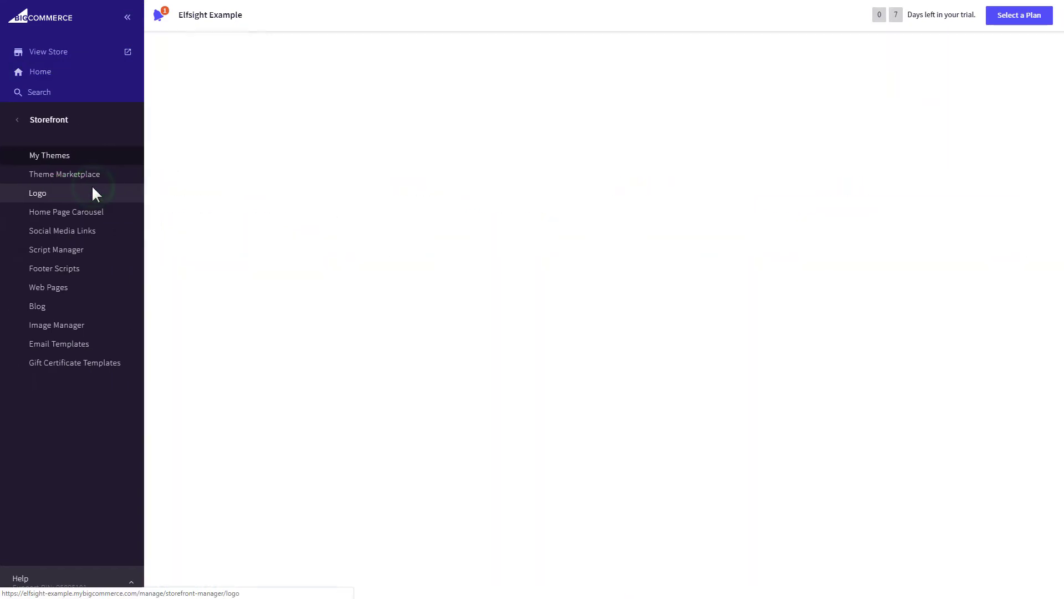
click(104, 289)
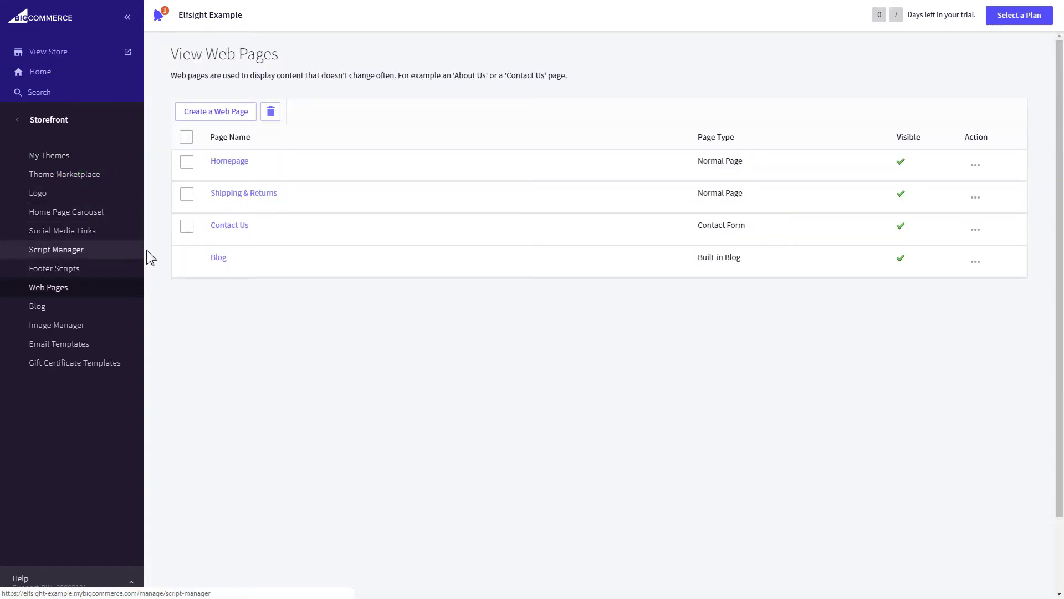
- Paste the Elfsight code into the Homepage page's HTML source, apply it, and Save & Exit
click(230, 163)
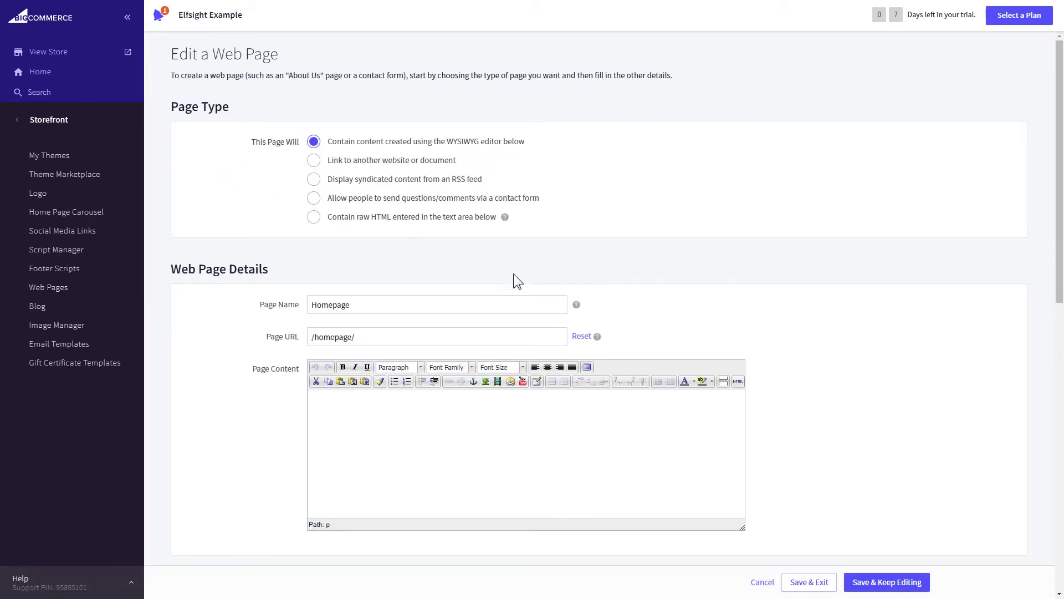
click(737, 382)
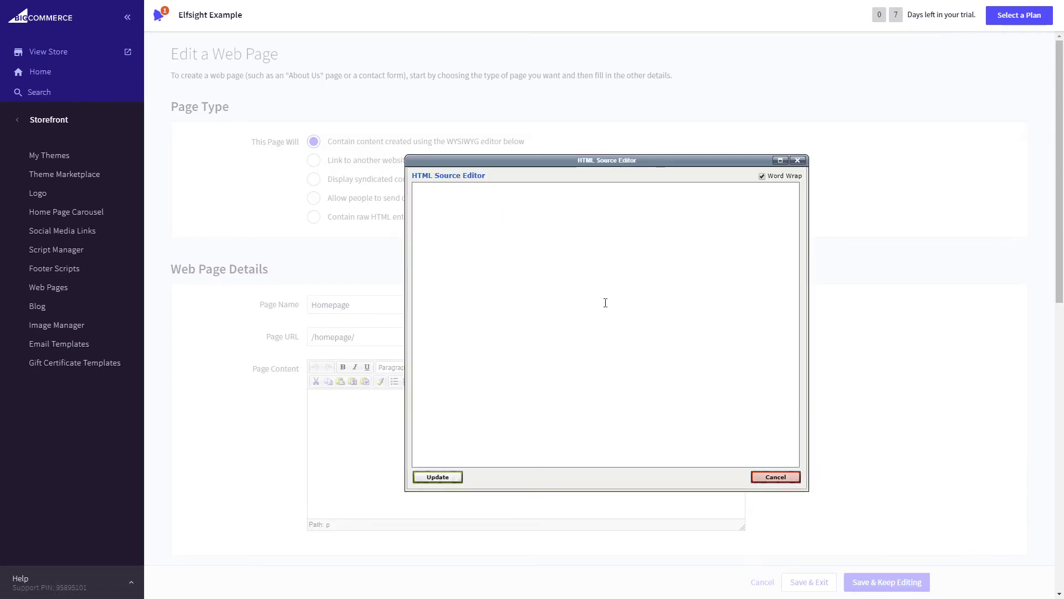
right_click(547, 268)
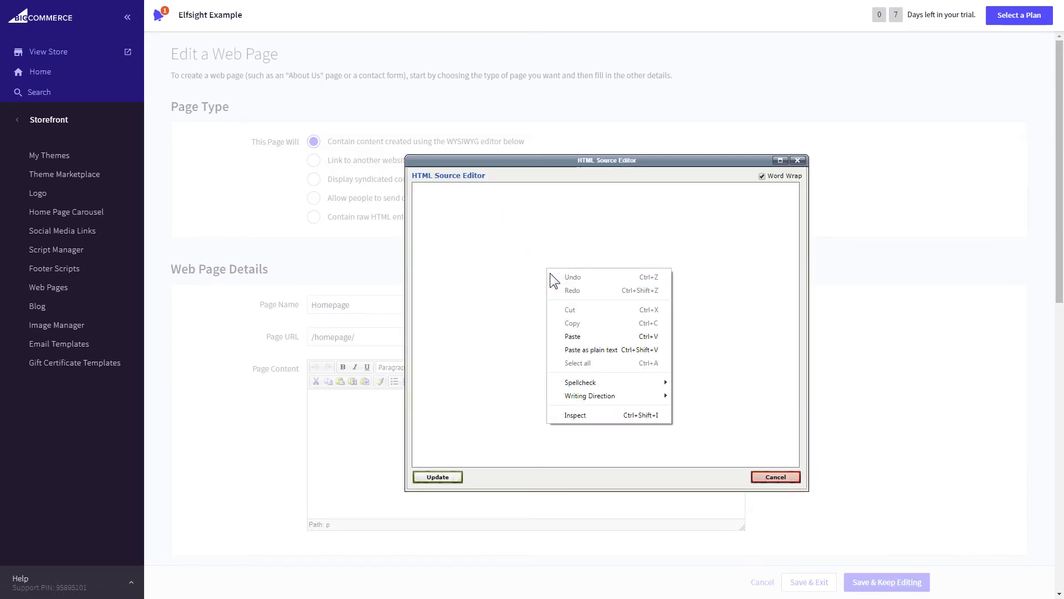
click(600, 335)
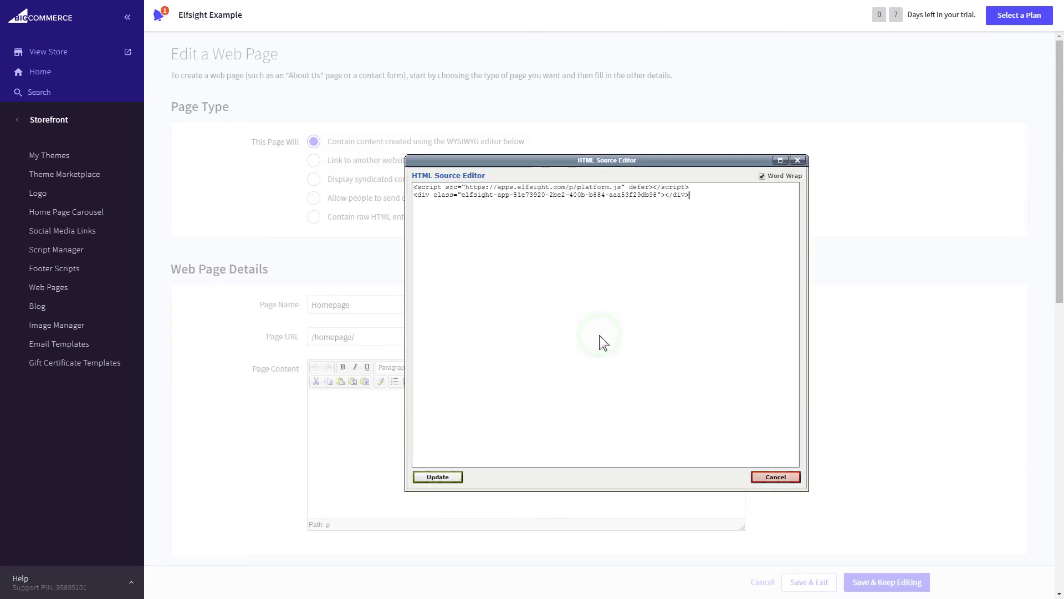
click(439, 478)
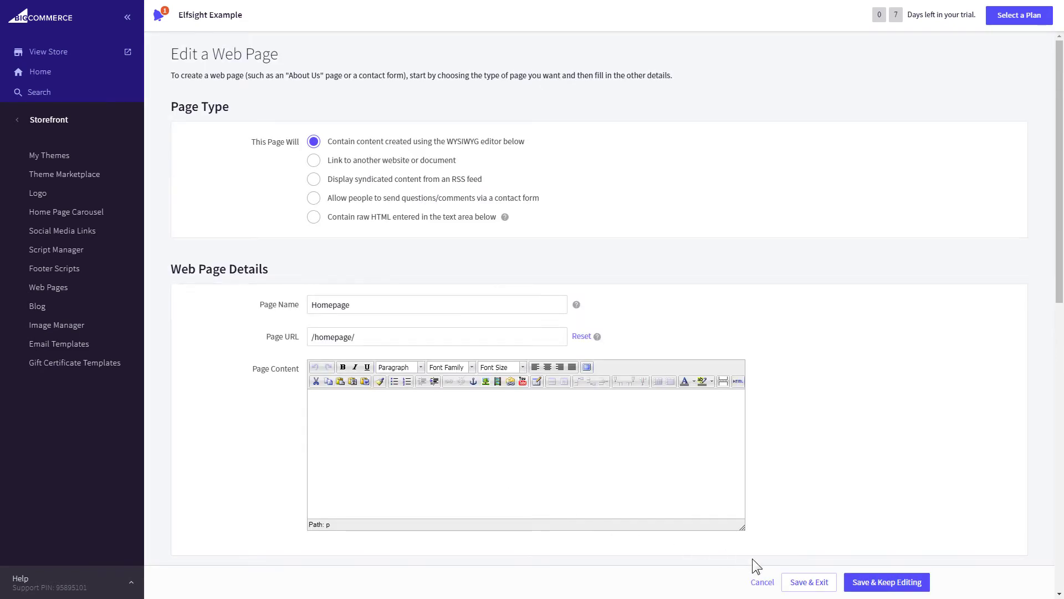
click(809, 585)
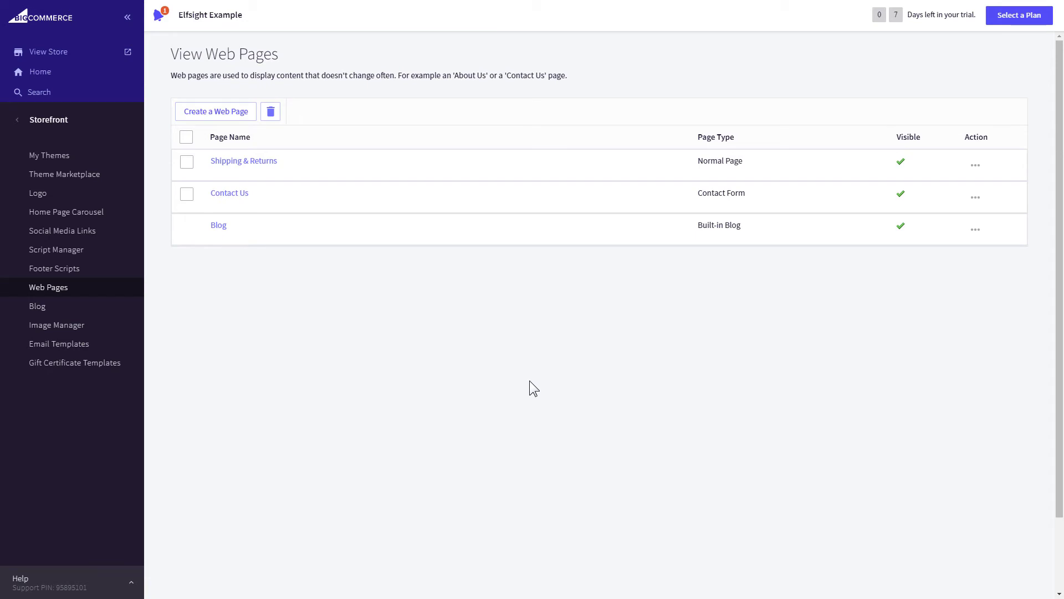
- Copy the current theme via Advanced > Make a Copy, keeping the name Cornerstone
click(85, 157)
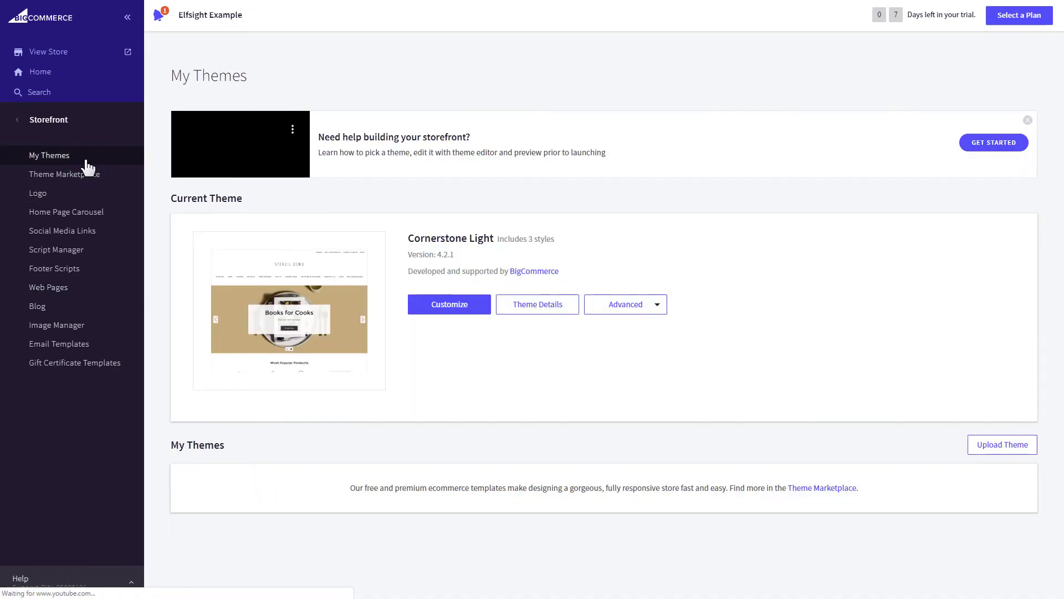
click(657, 307)
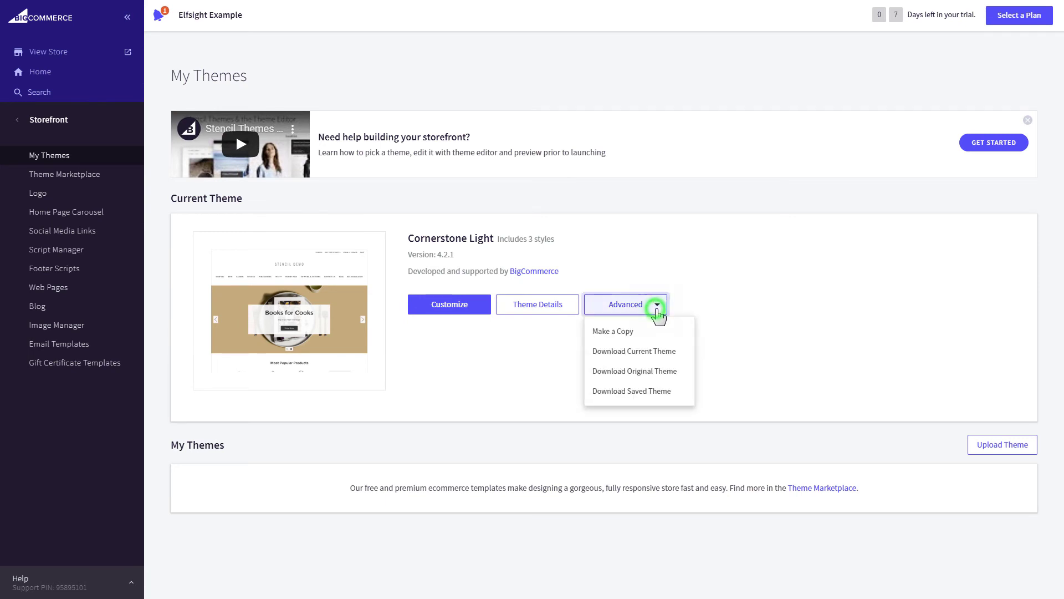
click(659, 332)
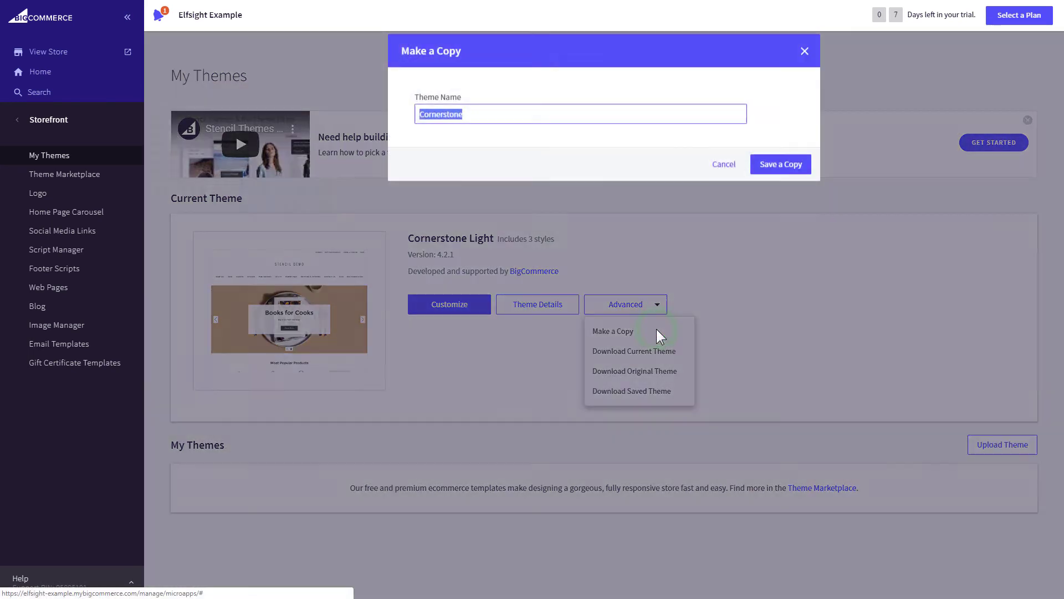
click(780, 167)
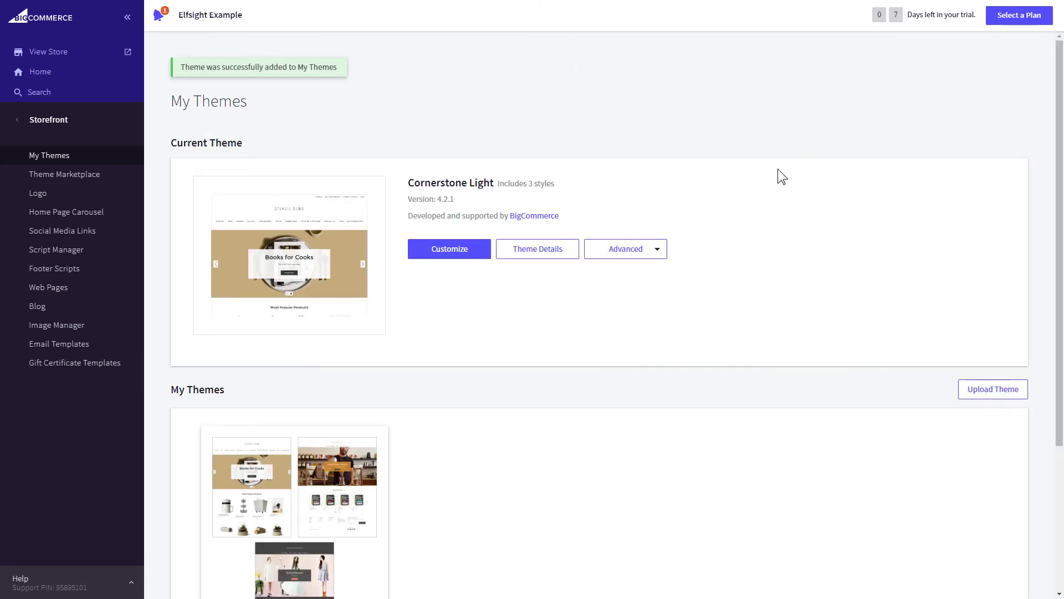
scroll(1054, 361, down, 5)
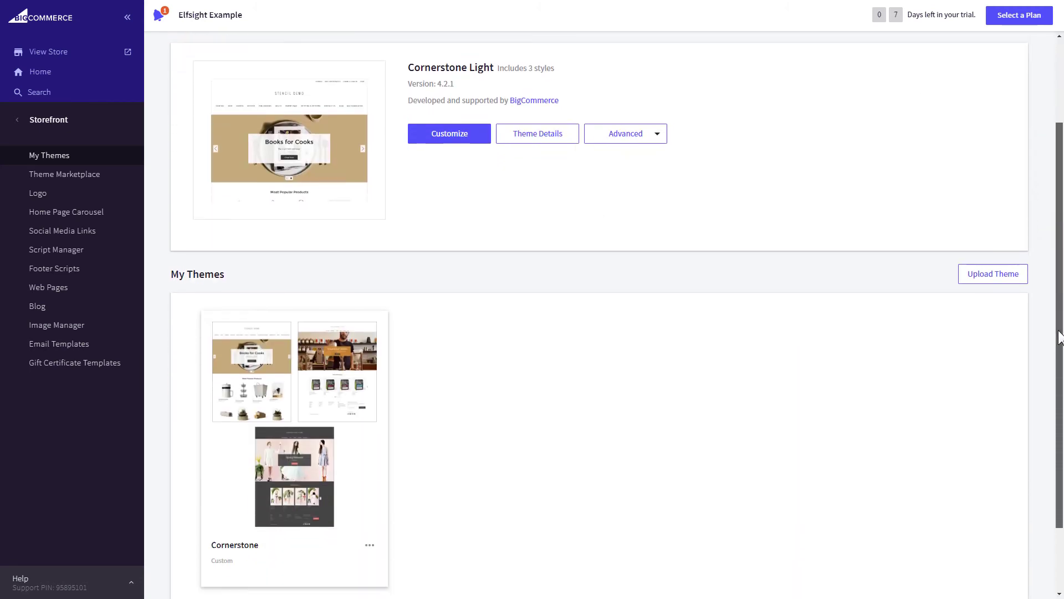
- Choose Edit Theme Files for the copied Cornerstone theme and confirm
click(369, 460)
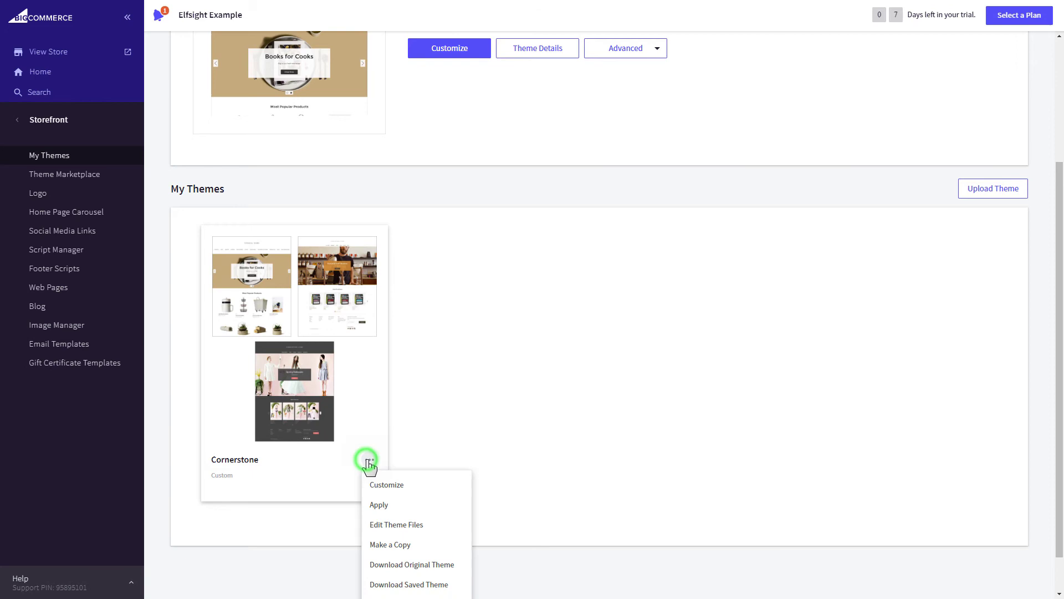
click(442, 523)
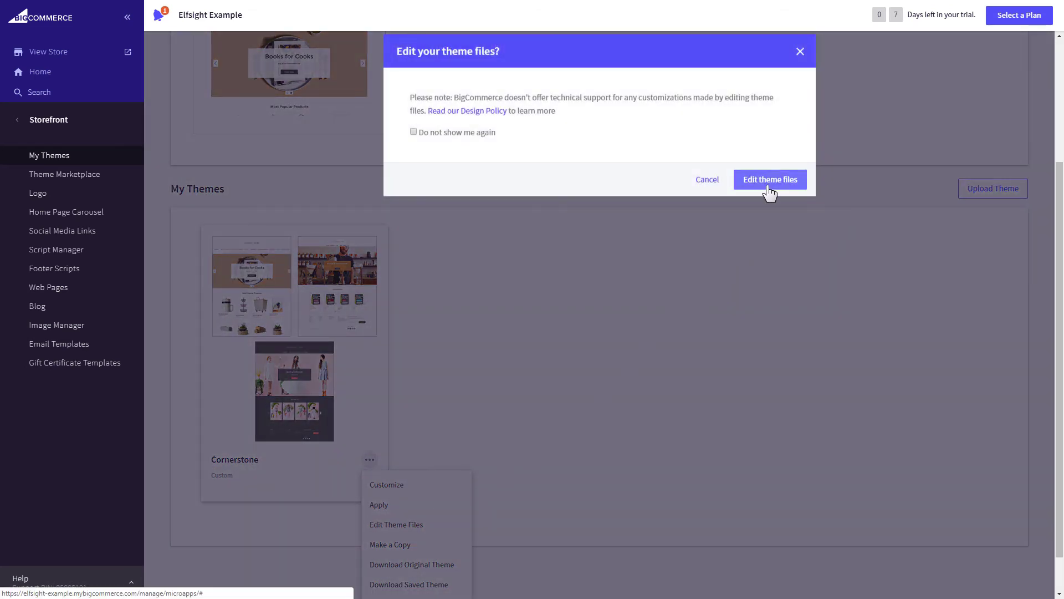
click(767, 187)
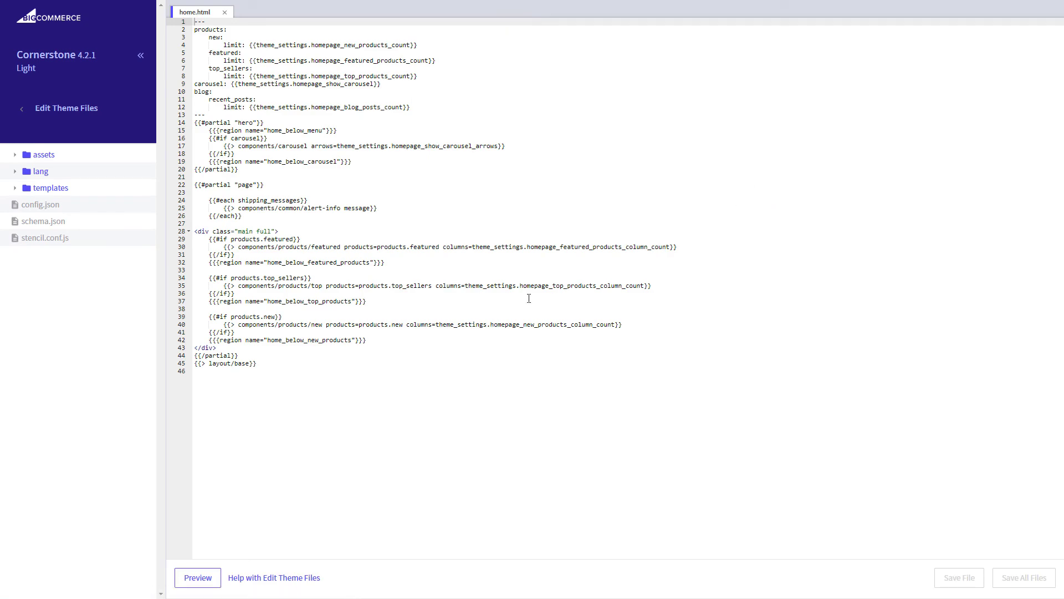
- Paste the Elfsight code after line 43's </div> in home.html, save, and apply the Cornerstone copy
click(308, 349)
key(Return)
key(Return)
key(Return)
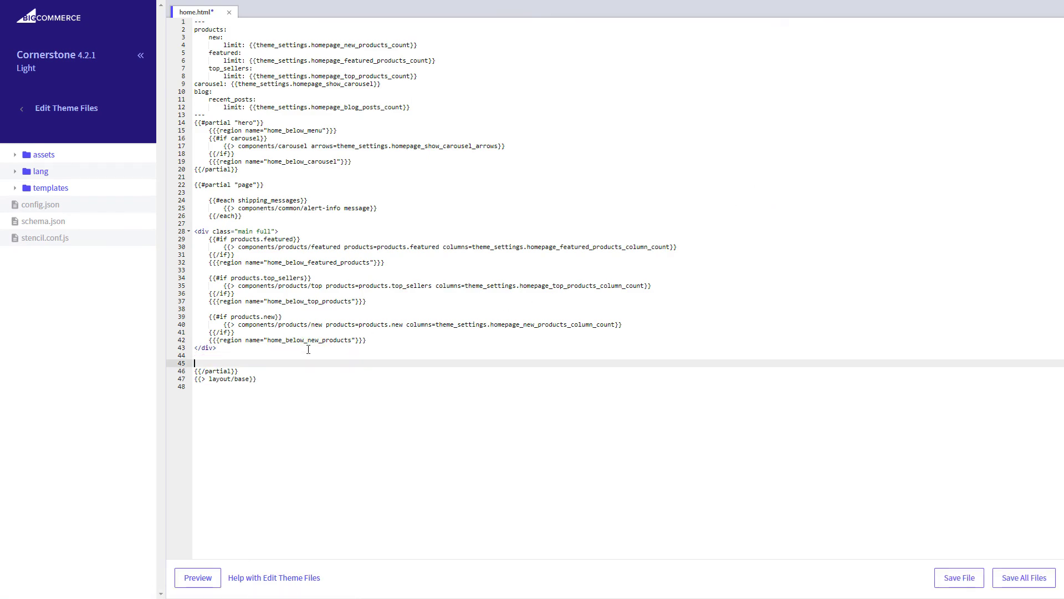
right_click(265, 360)
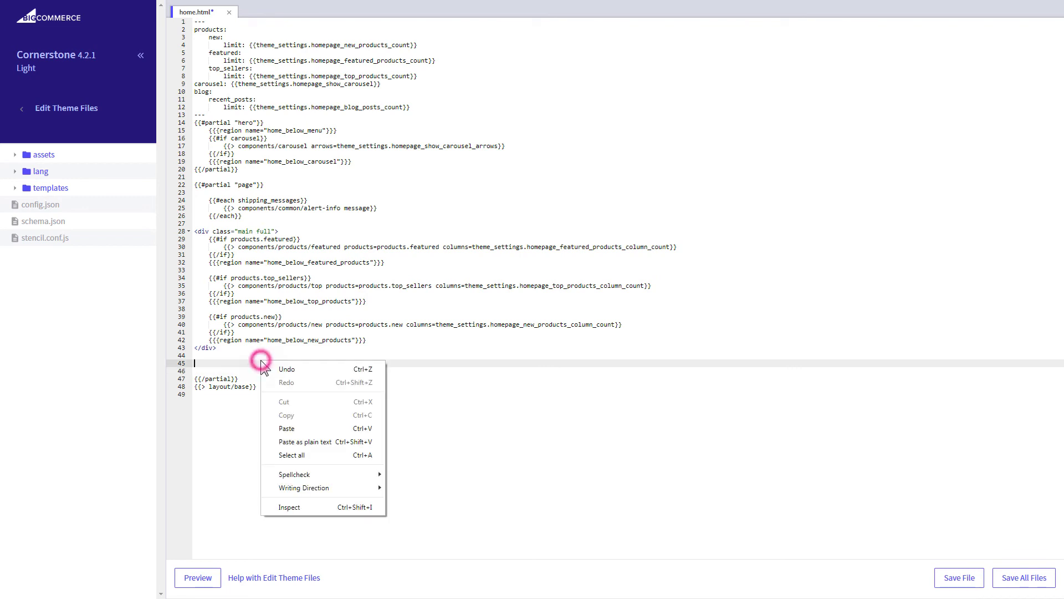
click(326, 426)
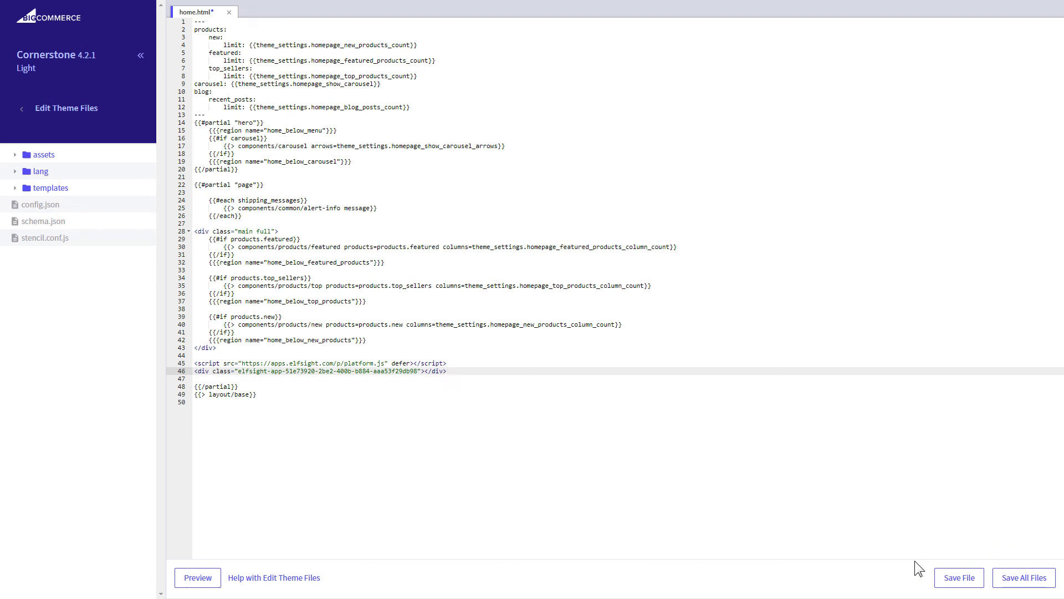
click(960, 580)
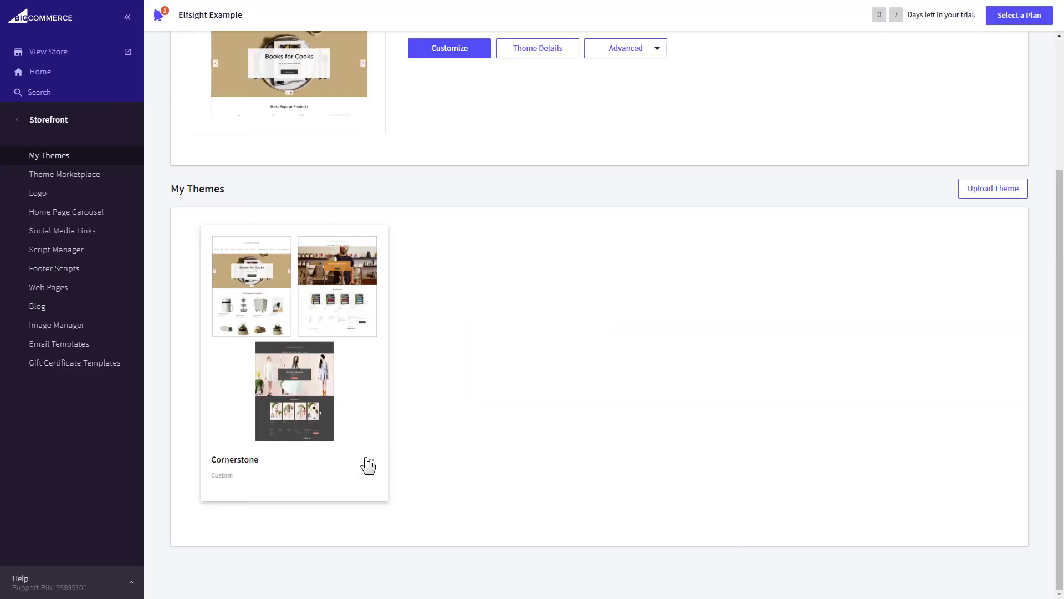
click(369, 462)
click(423, 505)
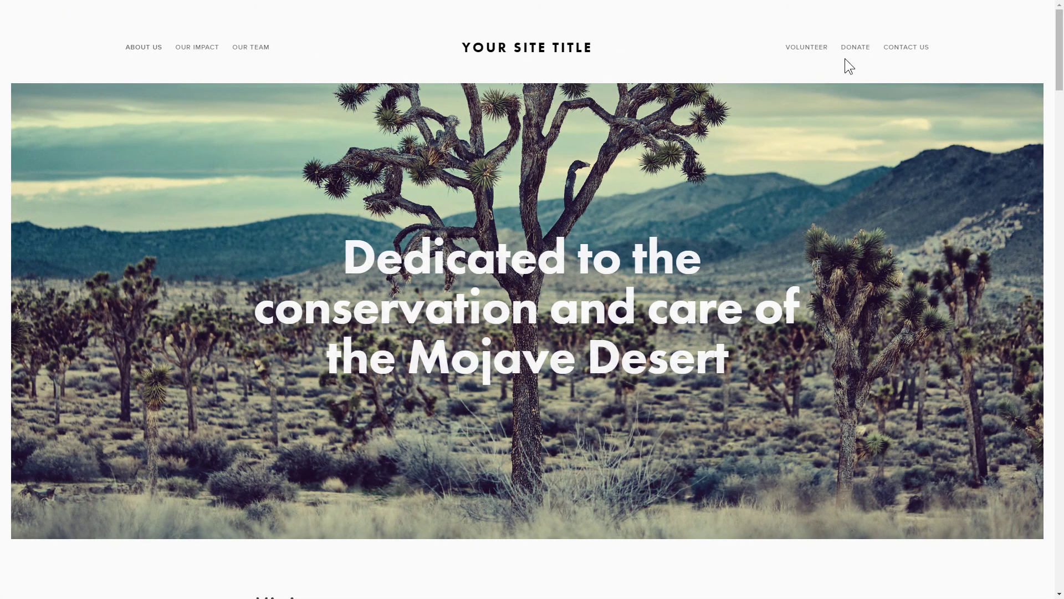
- Scroll to the live Sample PDF File viewer, zoom it in twice, then reset the zoom
drag(1057, 64, 1058, 205)
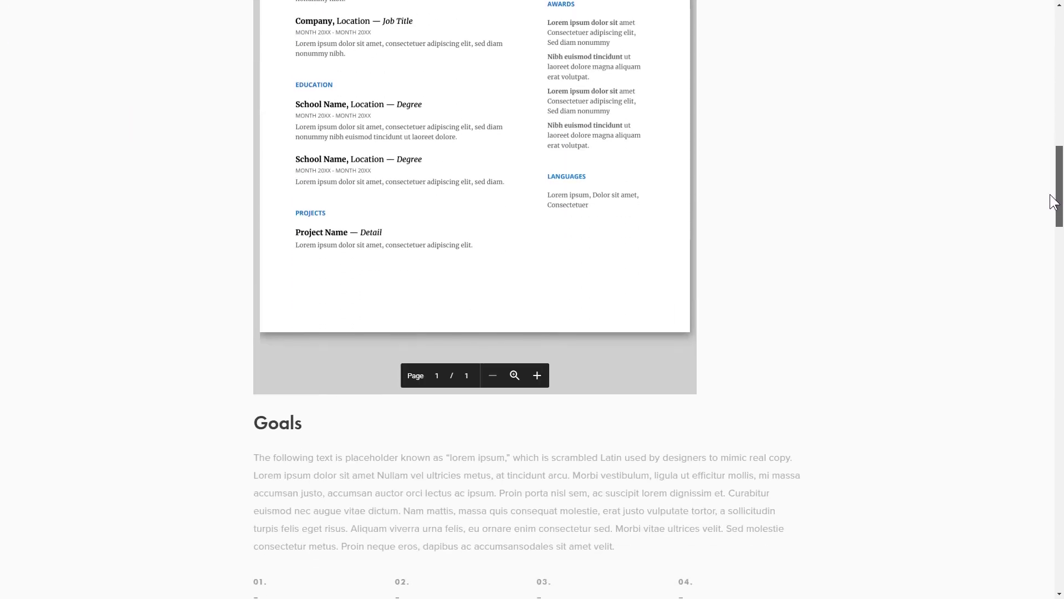
click(537, 376)
click(537, 376)
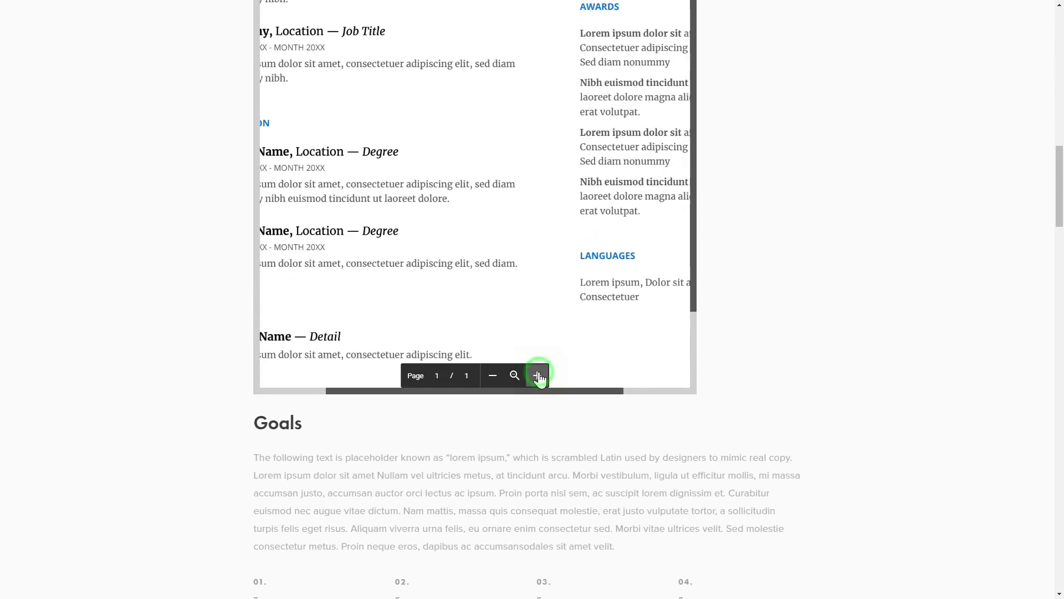
click(514, 375)
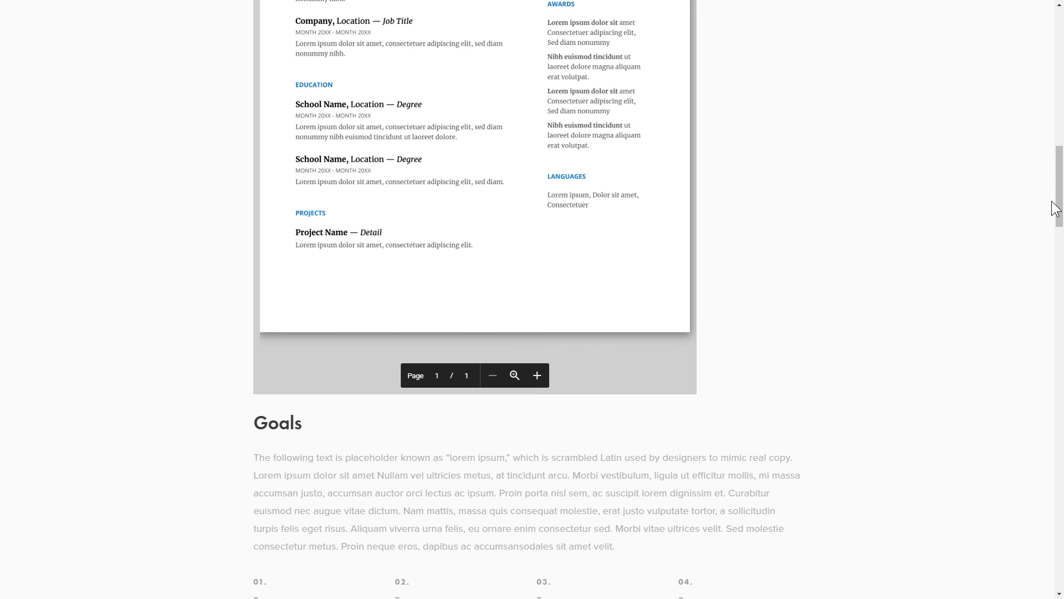
drag(1057, 208, 1057, 142)
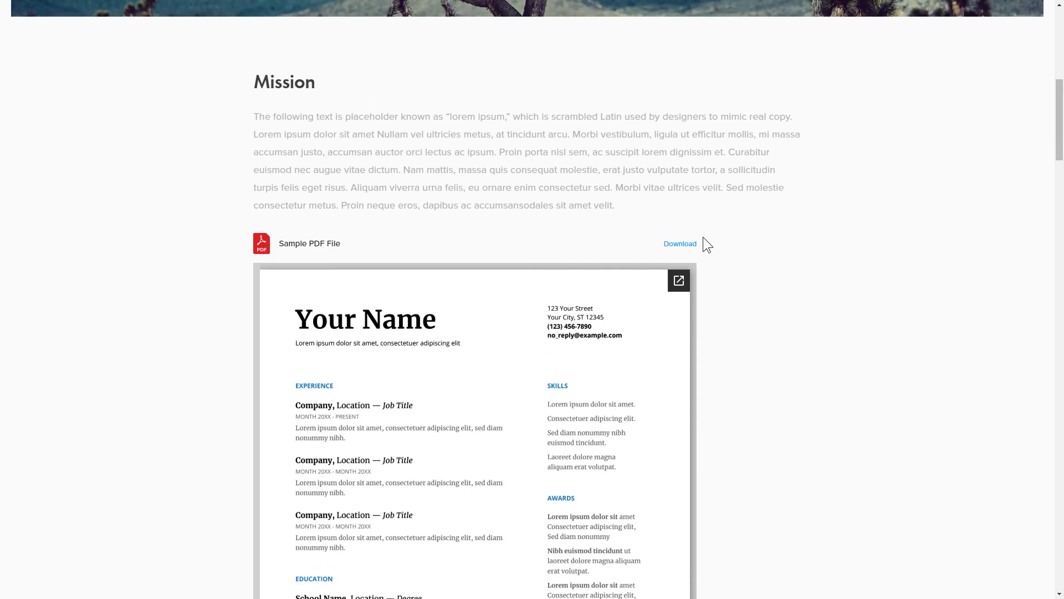